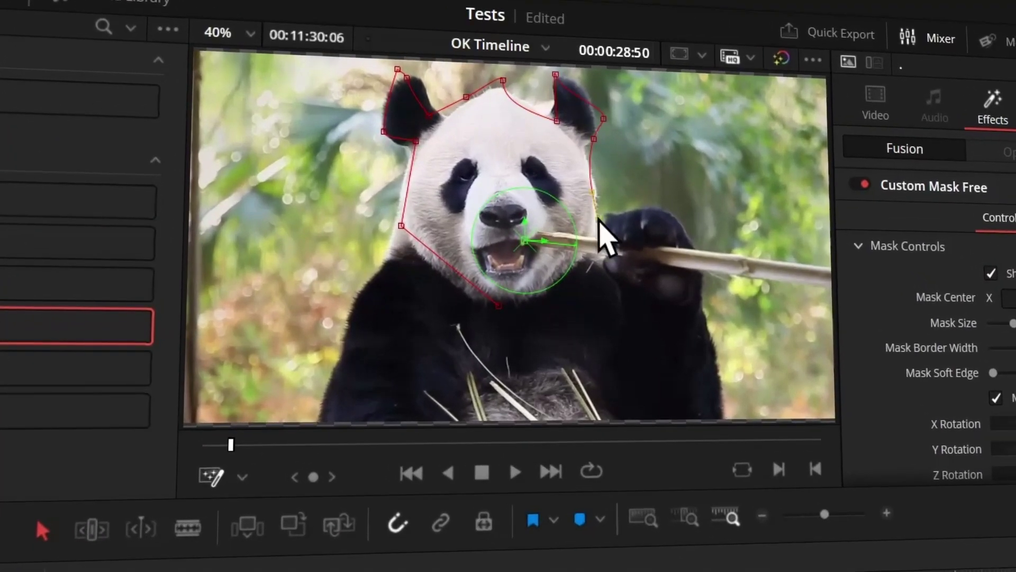
# Close and un-invert the custom polygon mask, tweak its outline, then apply Rectangle Mask Free to the panda clip
pyautogui.click(608, 227)
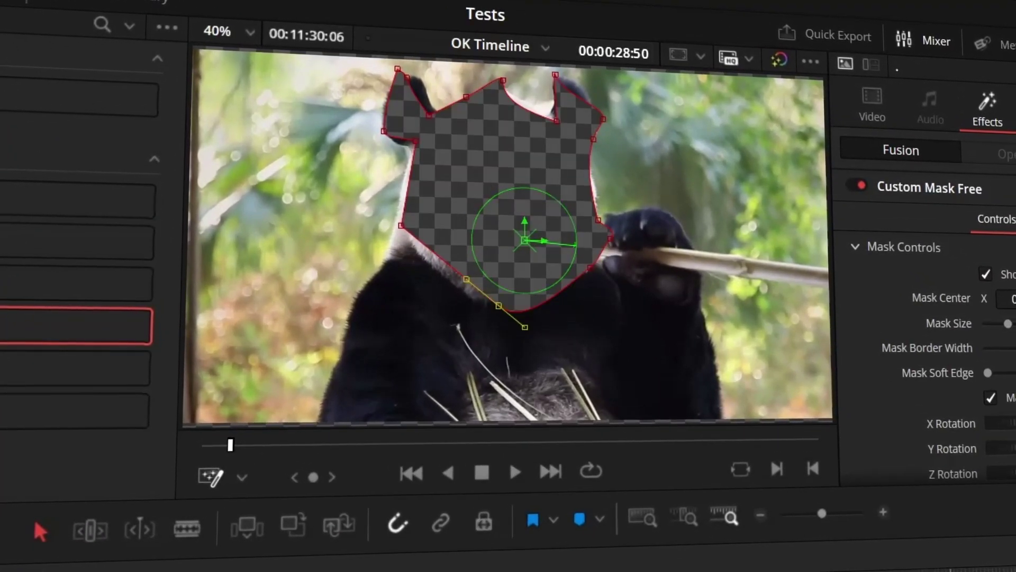
pyautogui.click(992, 397)
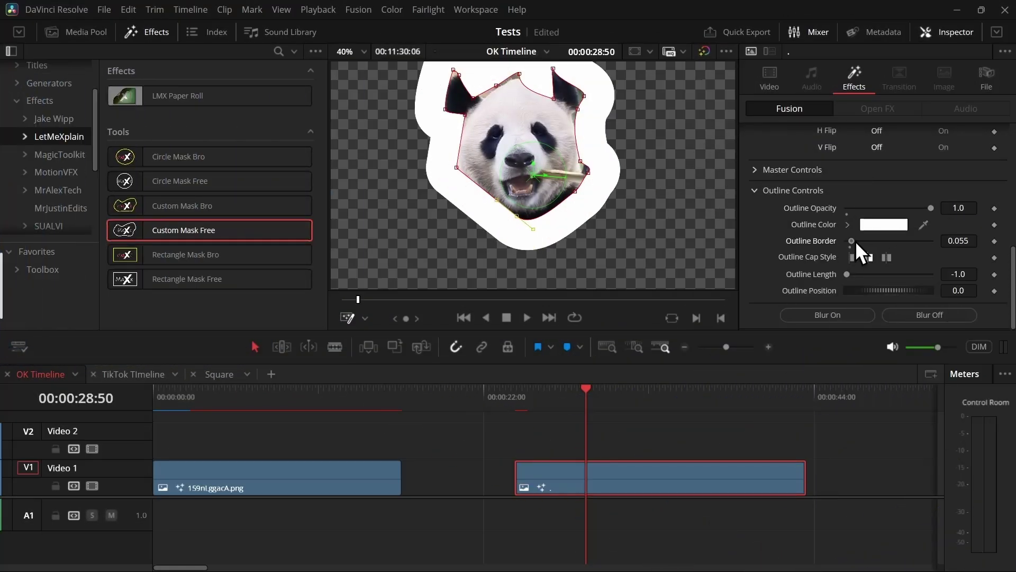
pyautogui.moveTo(856, 240); pyautogui.dragTo(954, 293)
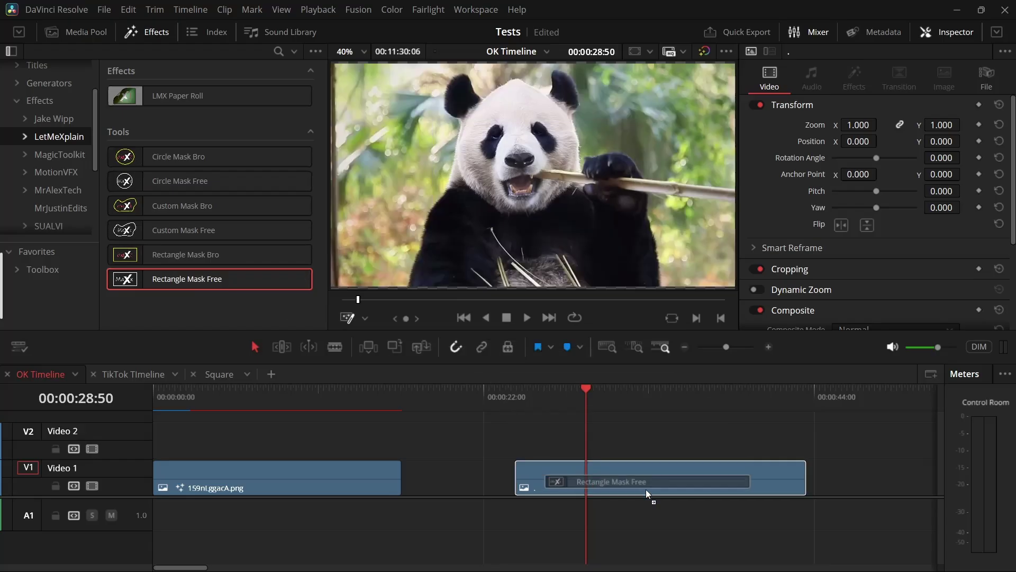
pyautogui.moveTo(653, 494); pyautogui.dragTo(654, 496)
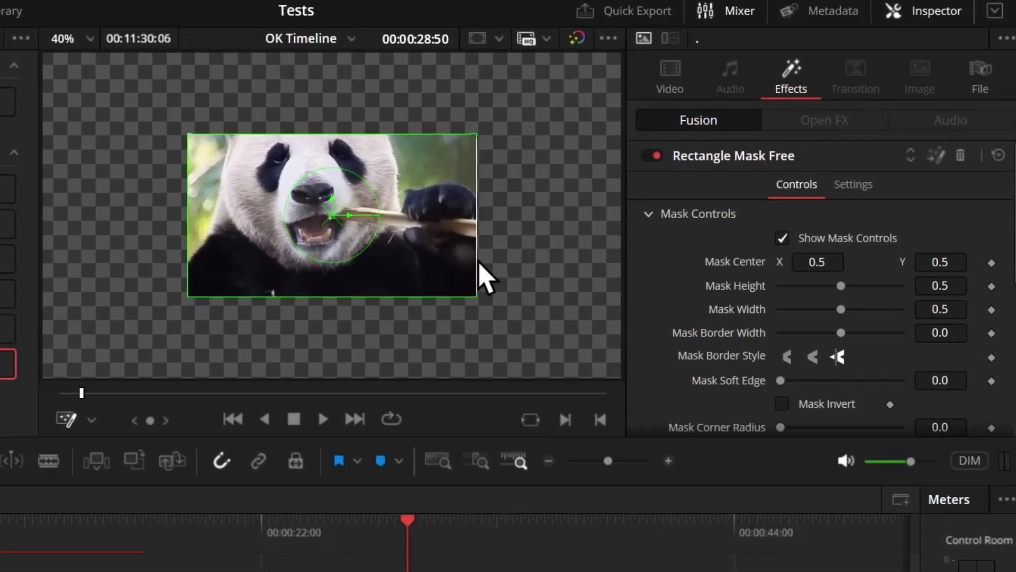
# Frame the panda's face with the rectangle mask: width 0.584, height 0.701, centre 0.493/0.609
pyautogui.moveTo(480, 263); pyautogui.dragTo(528, 287)
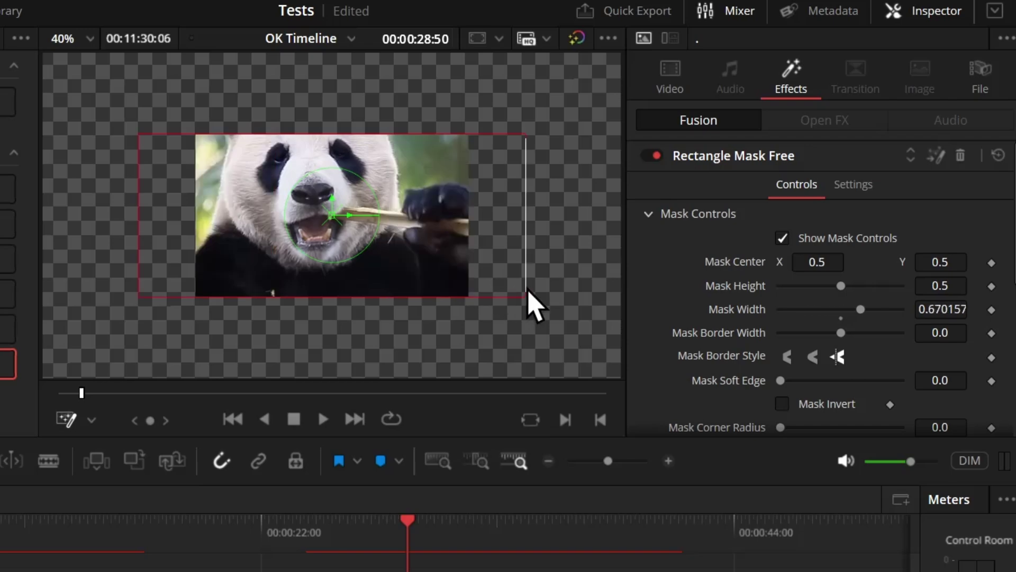
pyautogui.moveTo(424, 295); pyautogui.dragTo(425, 317)
pyautogui.click(90, 420)
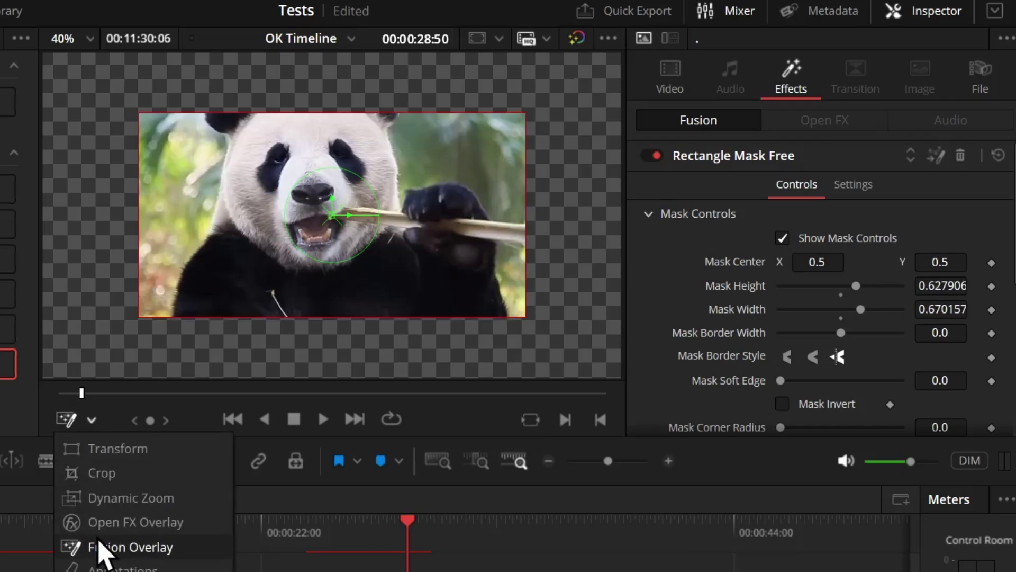
pyautogui.click(331, 324)
pyautogui.moveTo(334, 317); pyautogui.dragTo(331, 307)
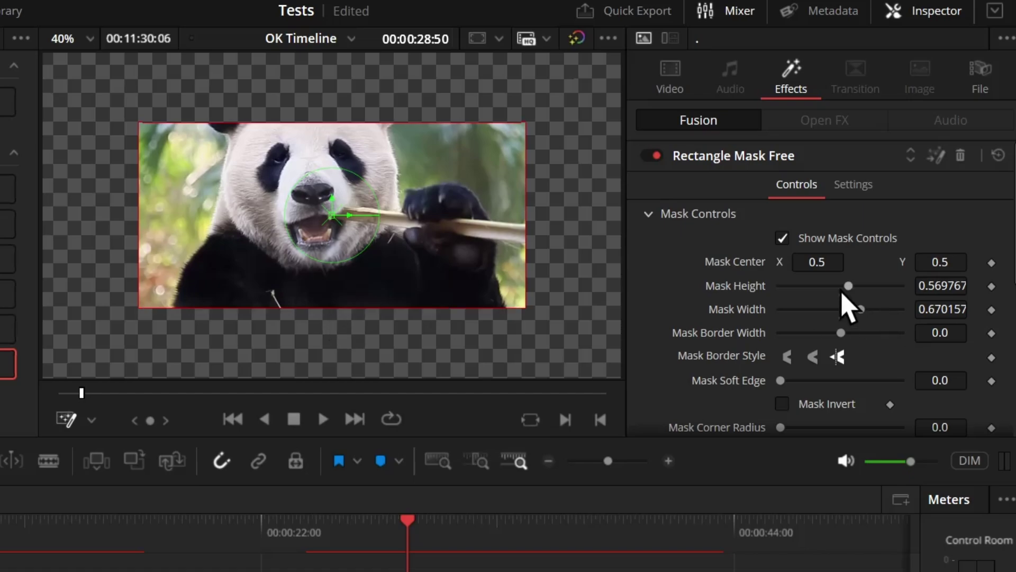
pyautogui.moveTo(883, 286); pyautogui.dragTo(811, 262)
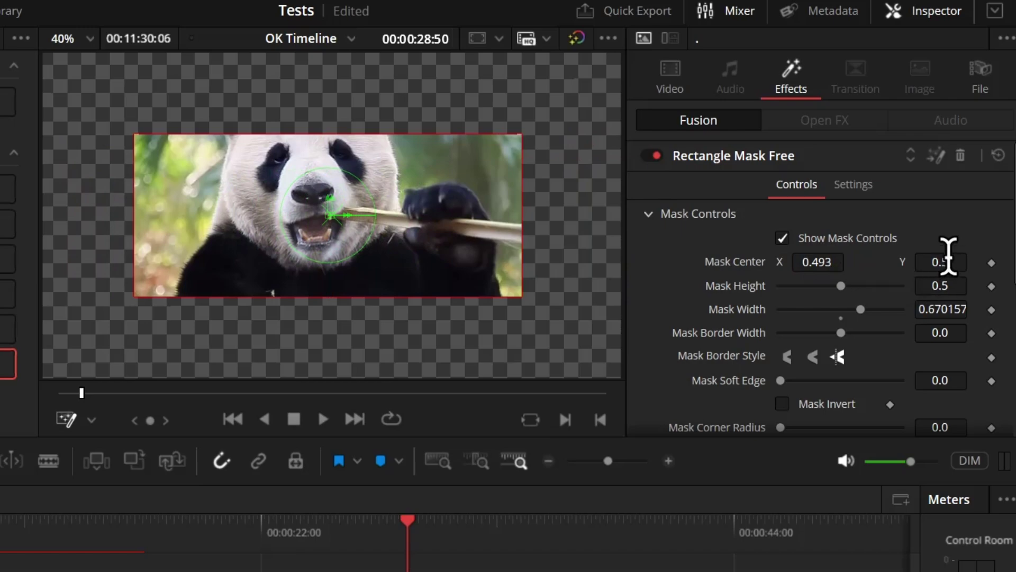
pyautogui.moveTo(947, 256); pyautogui.dragTo(969, 256)
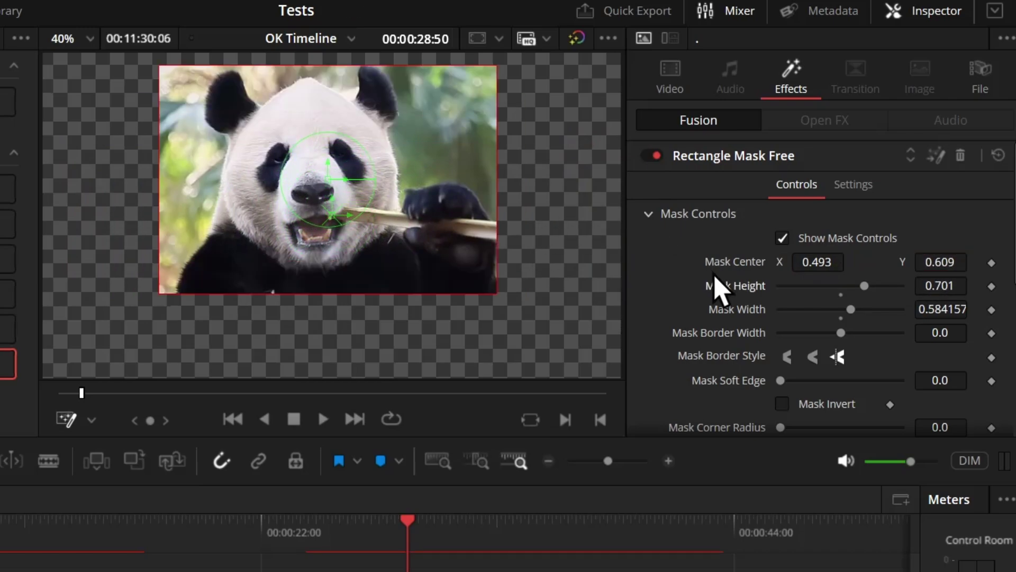
# Slide the panda content to Center X 0.624 and scale the masked picture to Master Size 0.61
pyautogui.scroll(-2, 737, 349)
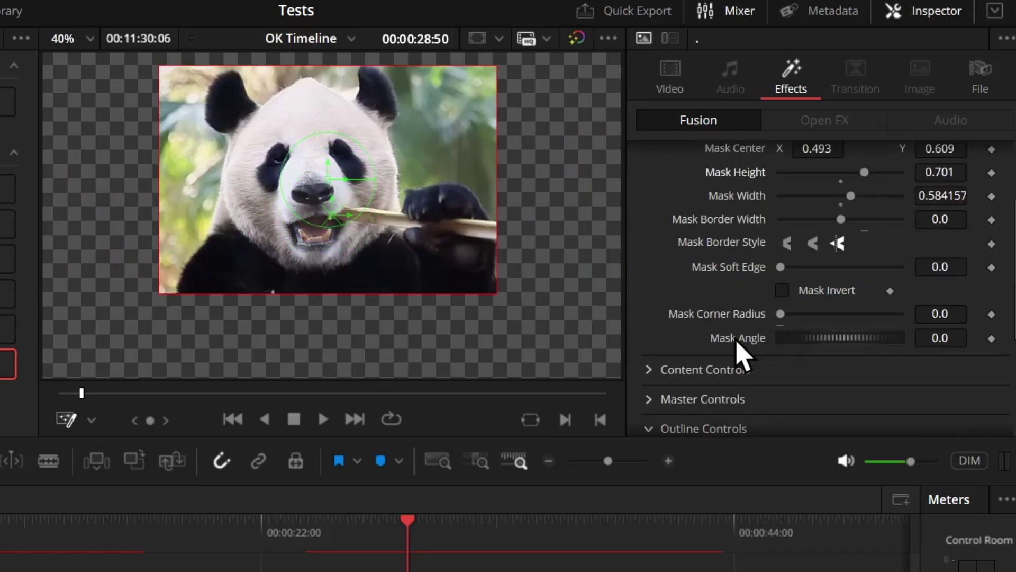
pyautogui.scroll(-2, 737, 349)
pyautogui.click(671, 256)
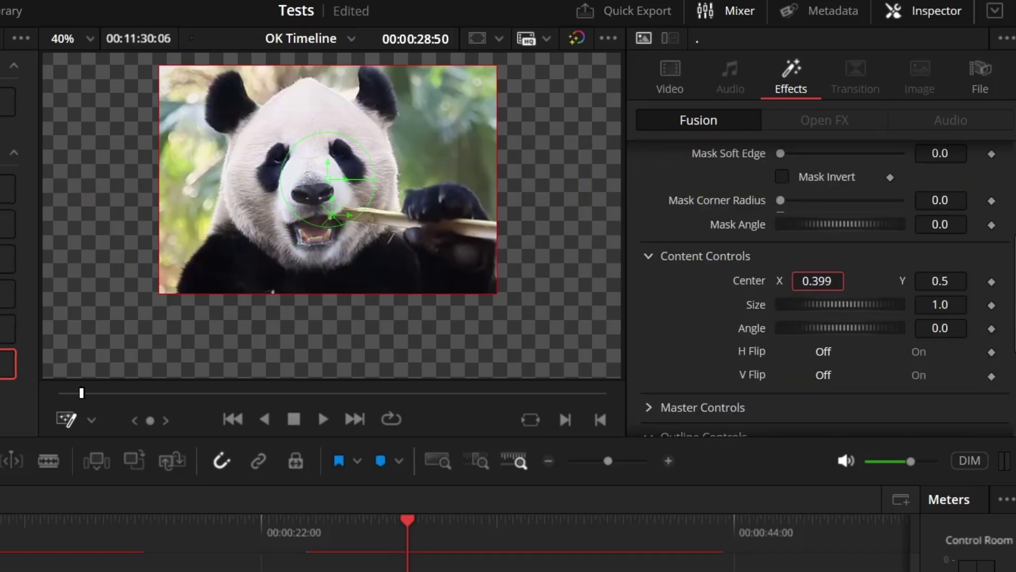
pyautogui.moveTo(818, 280); pyautogui.dragTo(835, 312)
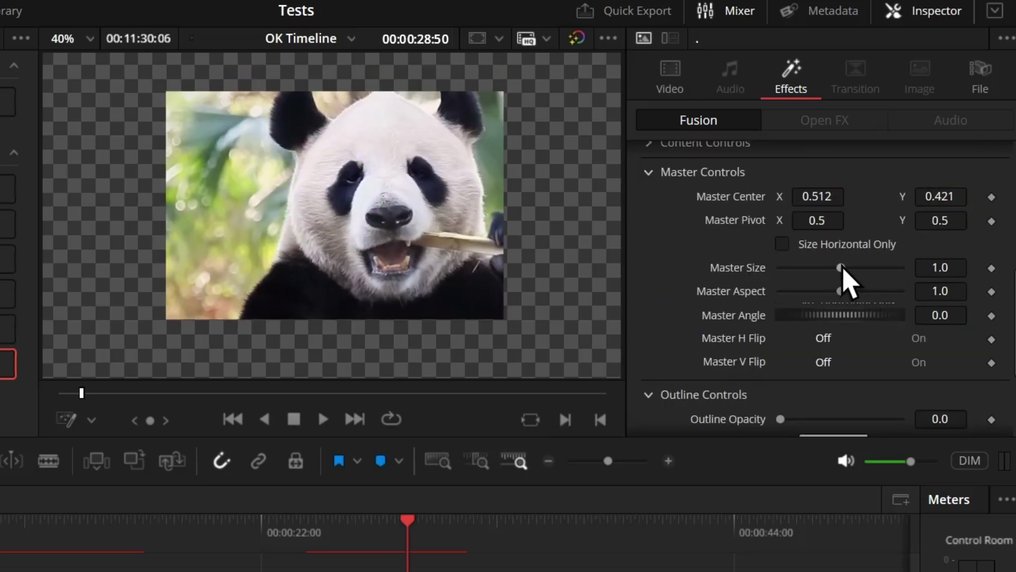
pyautogui.moveTo(843, 267); pyautogui.dragTo(820, 263)
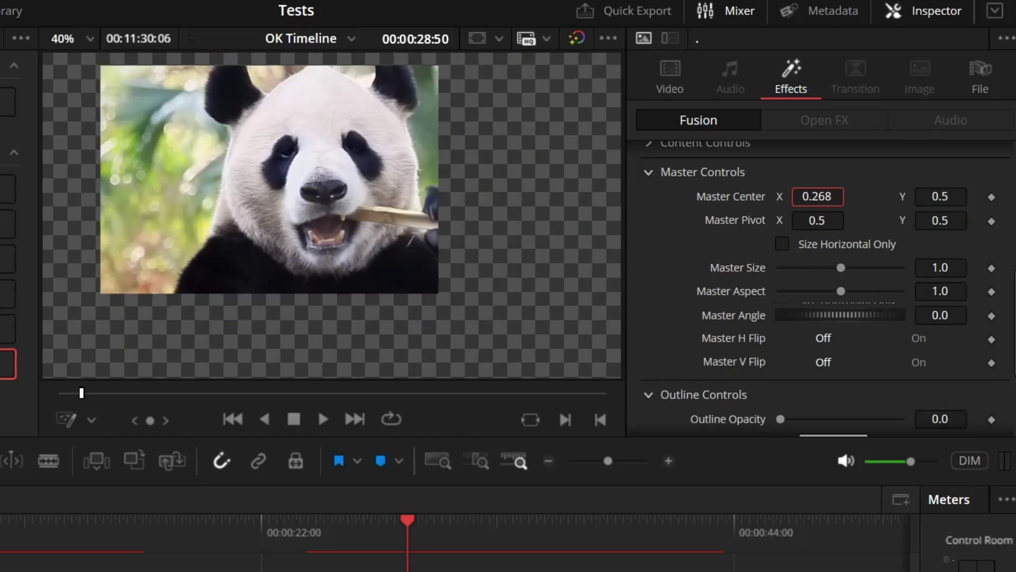
pyautogui.moveTo(817, 196); pyautogui.dragTo(857, 196)
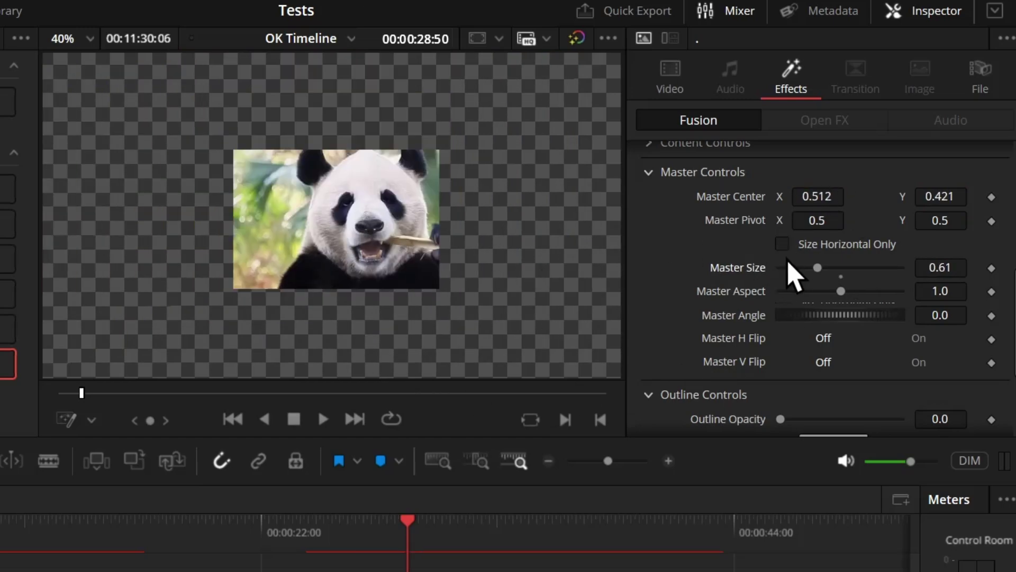
# Try a fully opaque outline around the panda, changing its colour, border thickness and length
pyautogui.scroll(-5, 725, 291)
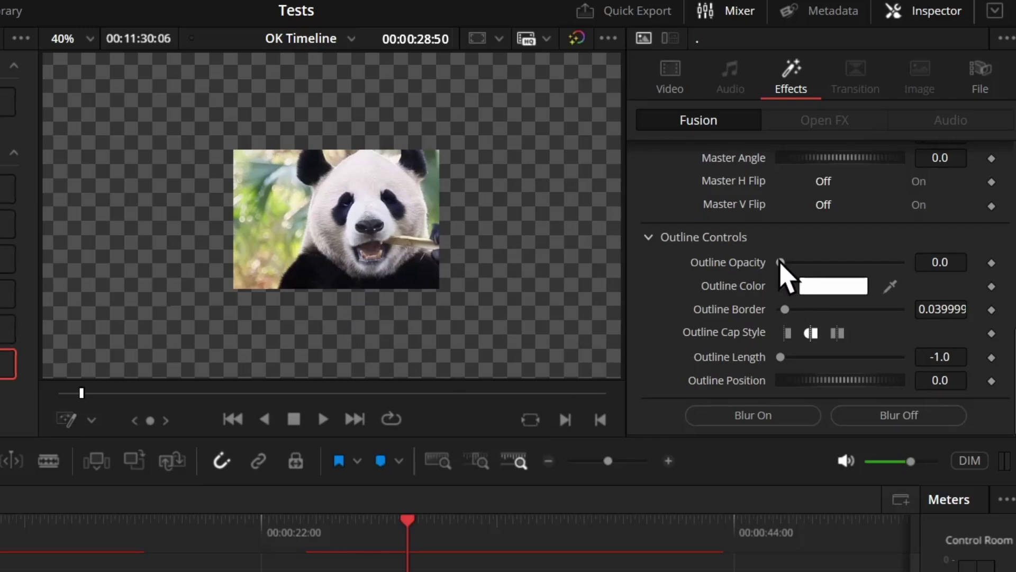
pyautogui.moveTo(781, 263); pyautogui.dragTo(935, 268)
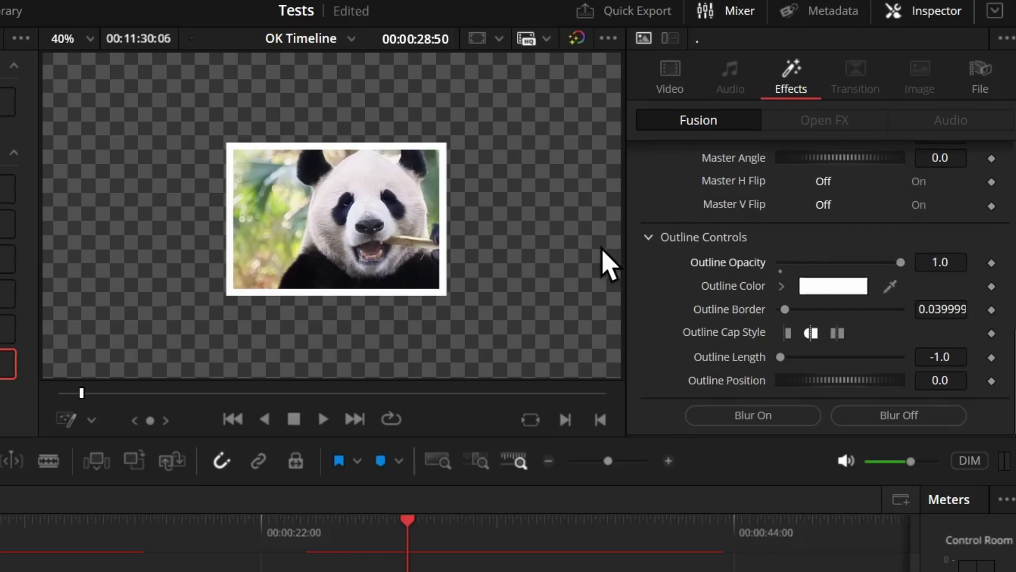
pyautogui.click(853, 288)
pyautogui.moveTo(390, 449); pyautogui.dragTo(304, 550)
pyautogui.press('Return')
pyautogui.moveTo(785, 309)
pyautogui.mouseDown()
pyautogui.moveTo(812, 333)
pyautogui.moveTo(790, 318)
pyautogui.mouseUp()
pyautogui.moveTo(780, 356); pyautogui.dragTo(948, 387)
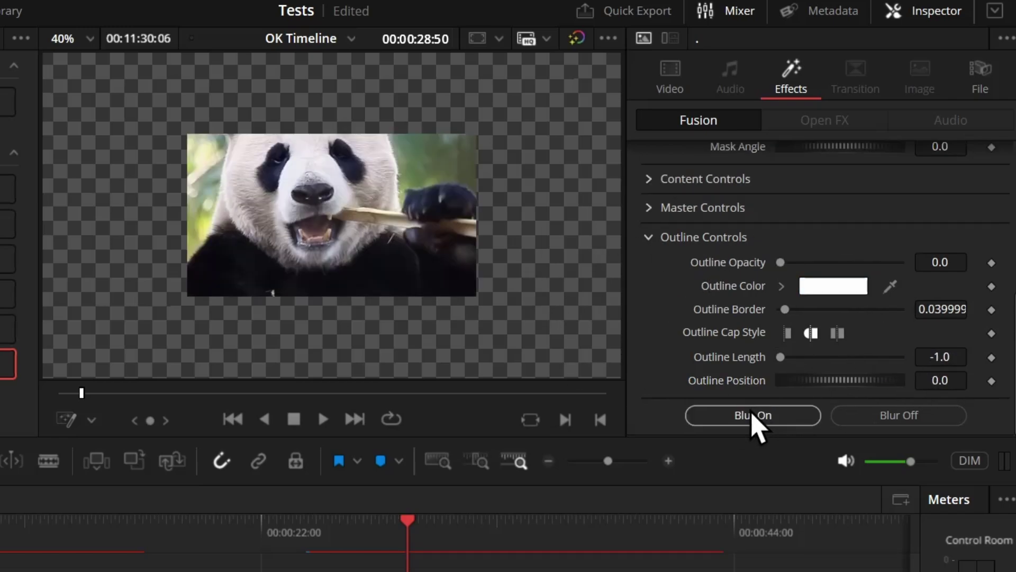
# Enable Blur with Gaussian Blur around 0.764, then collapse the Rectangle Mask Free settings
pyautogui.click(753, 418)
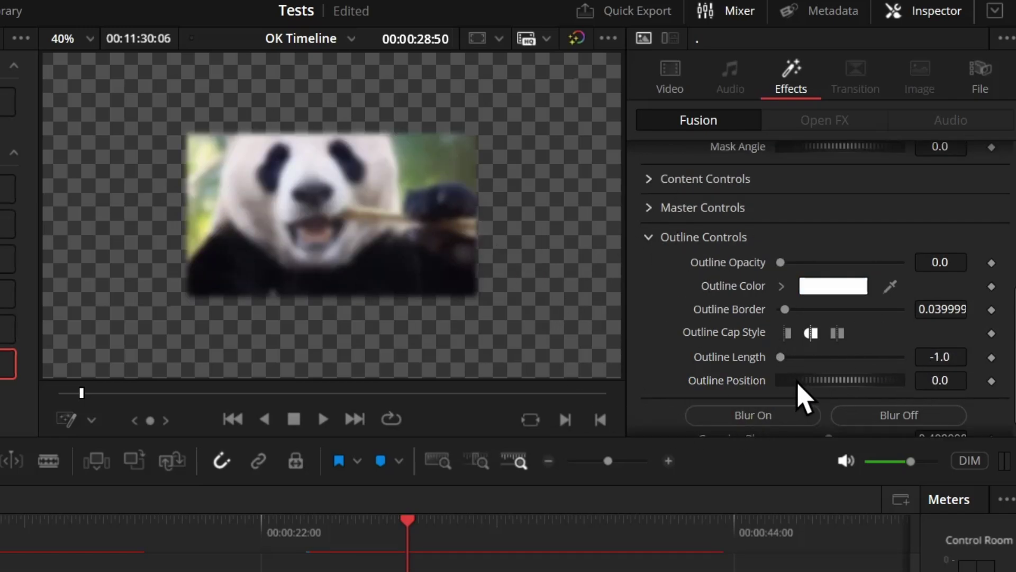
pyautogui.scroll(-1, 798, 385)
pyautogui.moveTo(834, 420); pyautogui.dragTo(862, 430)
pyautogui.scroll(12, 837, 402)
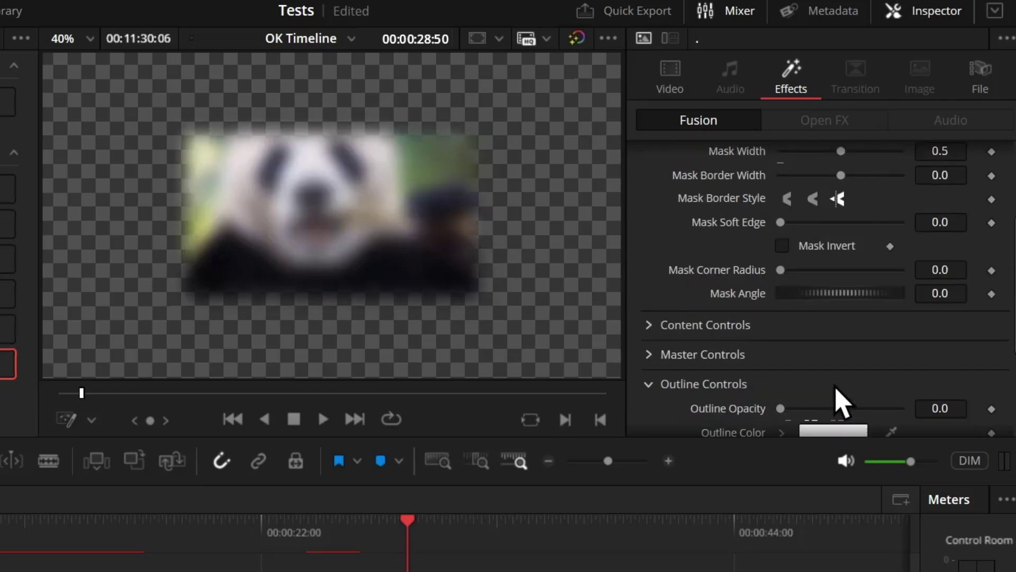
pyautogui.click(931, 165)
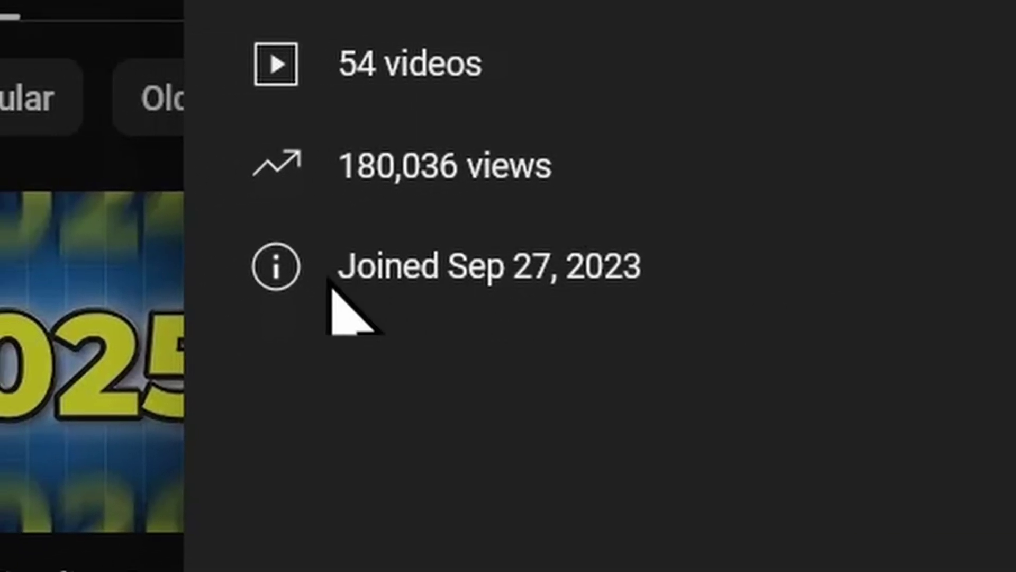
# Review the channel's join date and the 2,713 public watch hours figure in YouTube Studio
pyautogui.moveTo(332, 287); pyautogui.dragTo(751, 284)
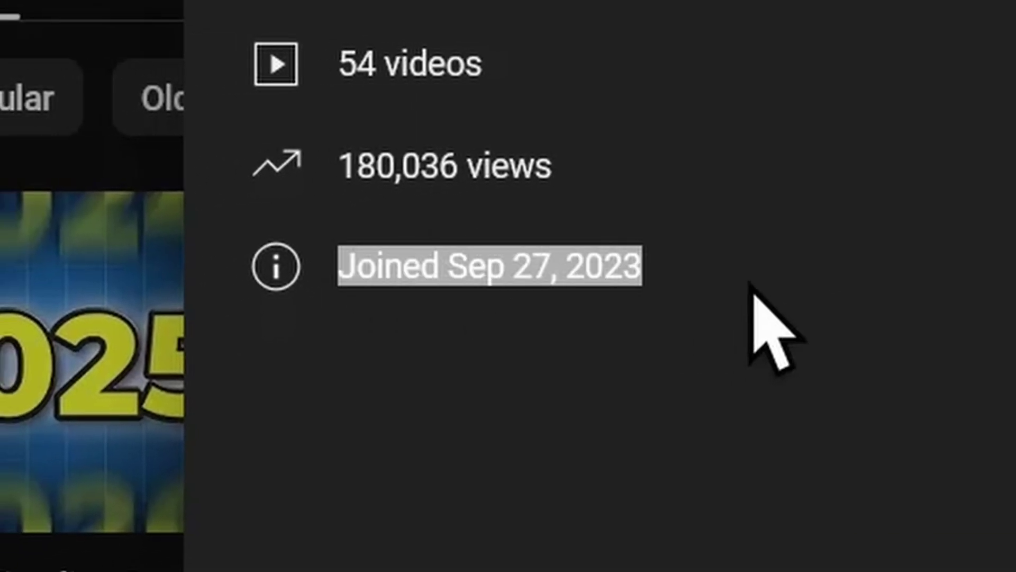
pyautogui.click(770, 290)
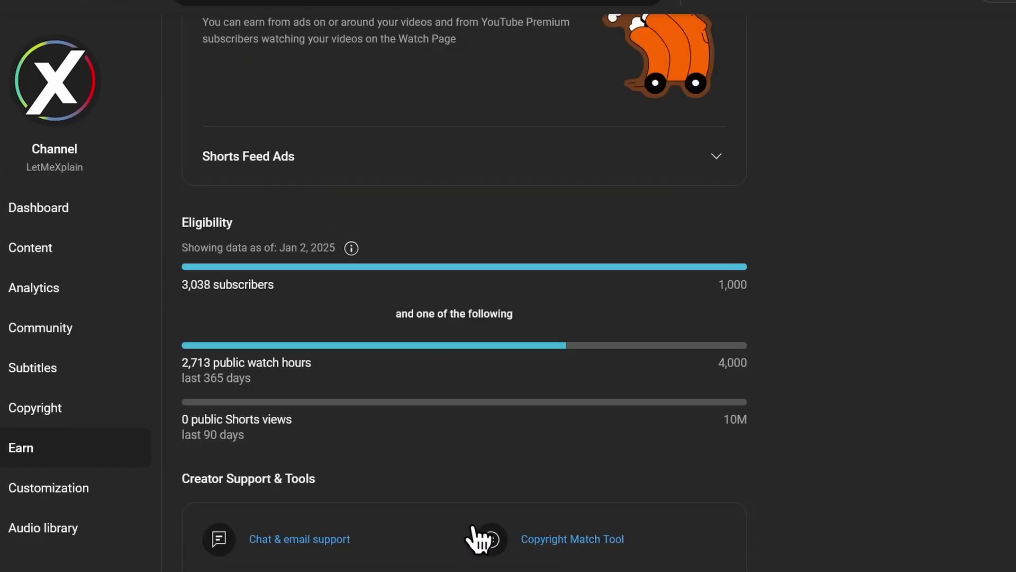
pyautogui.scroll(-2, 476, 538)
pyautogui.doubleClick(194, 358)
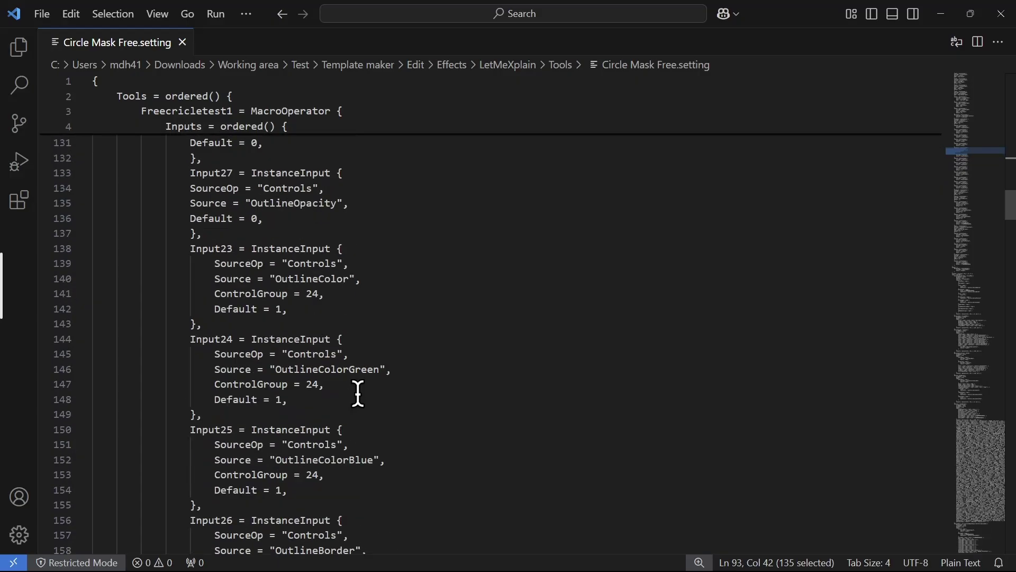
pyautogui.scroll(-18, 356, 390)
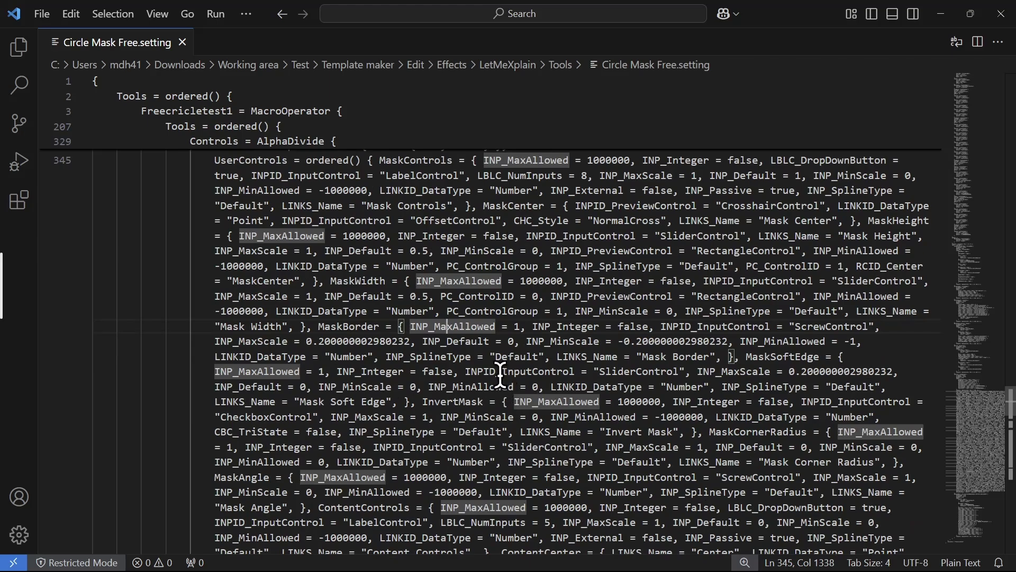
# Search the settings file for INP_MaxAllowed, then pick Rectangle Mask Bro and shrink the circle mask
pyautogui.hotkey('ctrl', 'f')
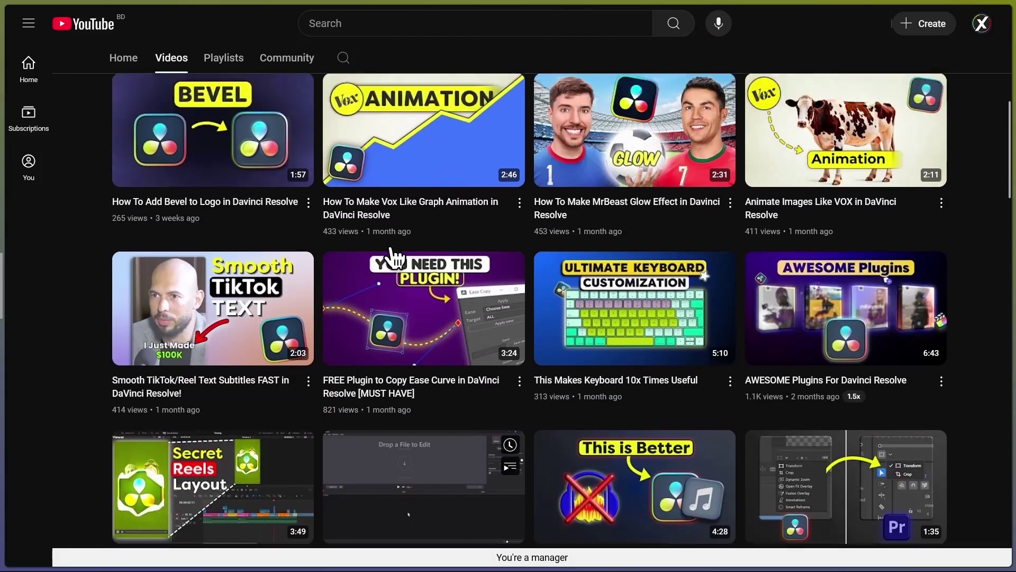
pyautogui.scroll(9, 394, 257)
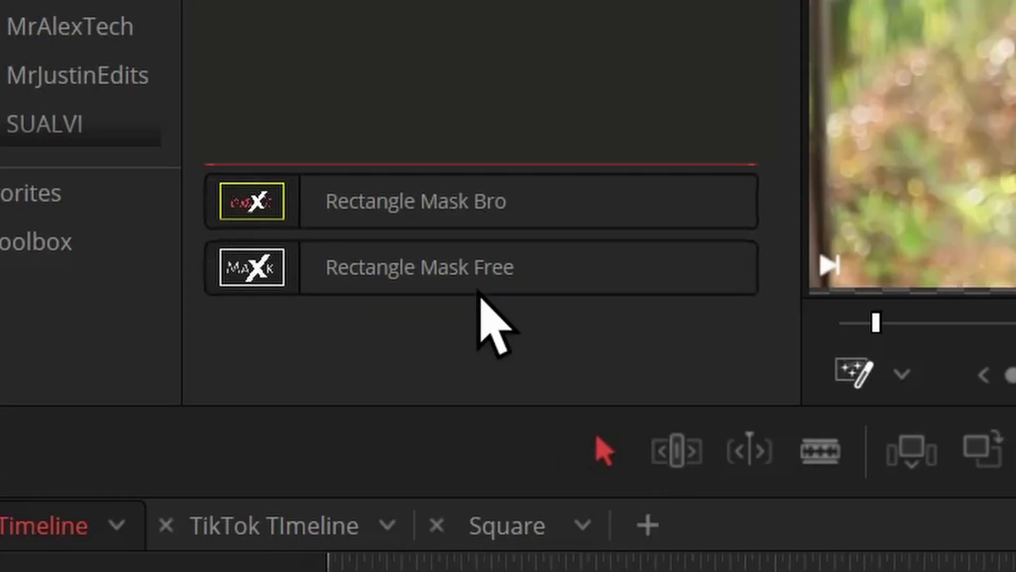
pyautogui.click(488, 181)
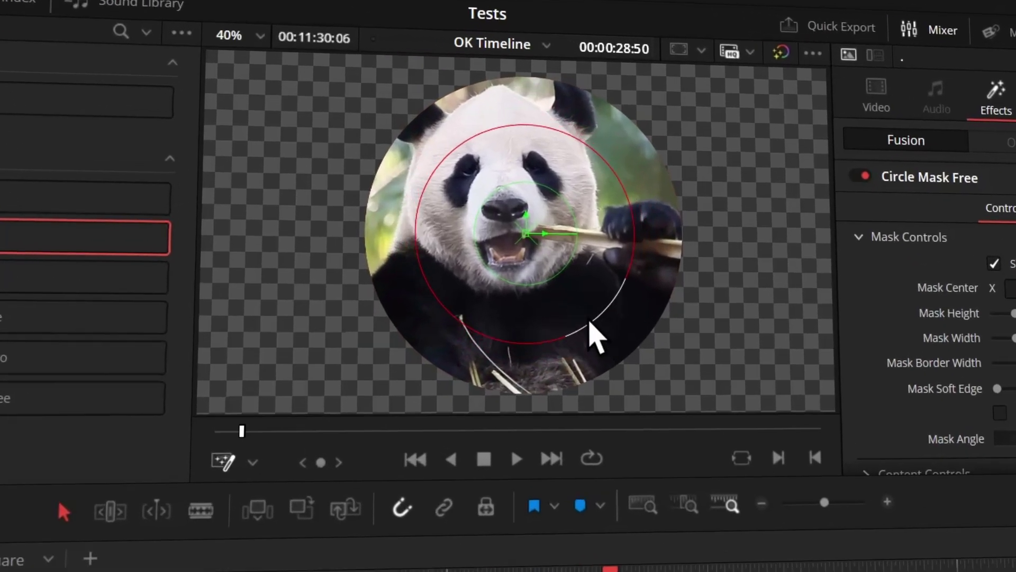
pyautogui.moveTo(597, 334); pyautogui.dragTo(574, 318)
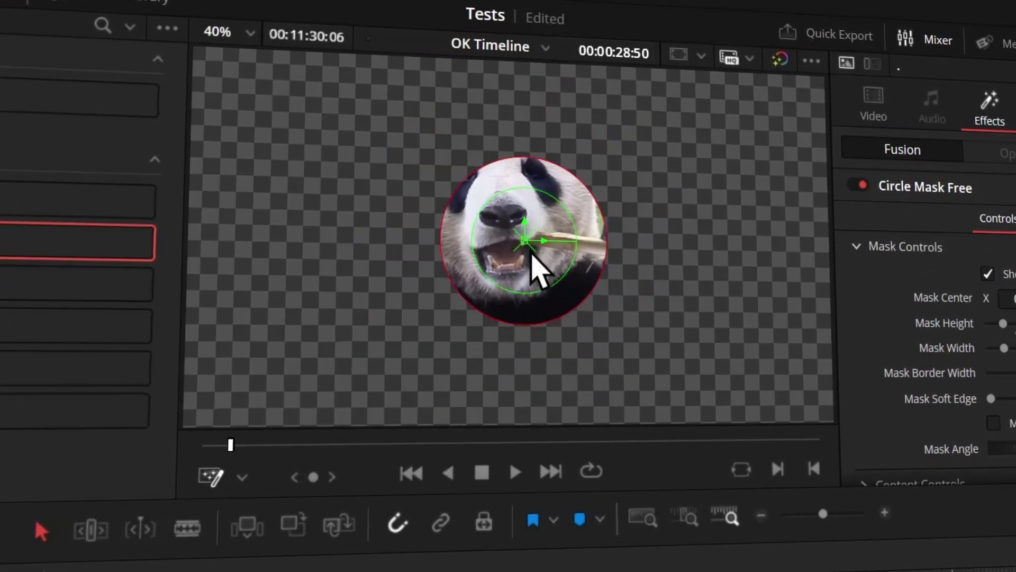
# Move the circle mask over the panda's upper face and turn on Blur in Outline Controls
pyautogui.moveTo(522, 254); pyautogui.dragTo(483, 229)
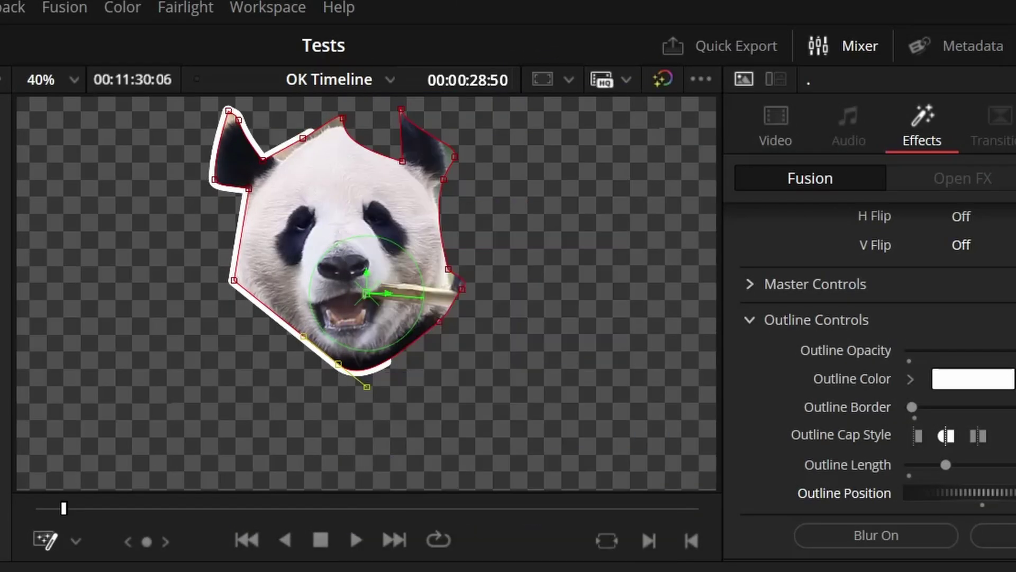
pyautogui.click(830, 536)
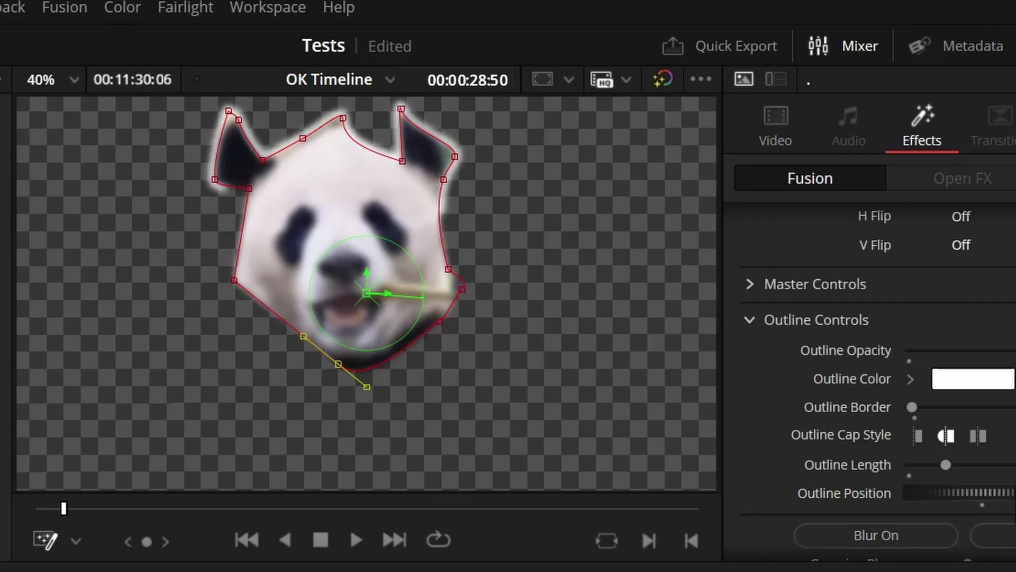
pyautogui.scroll(-1, 873, 392)
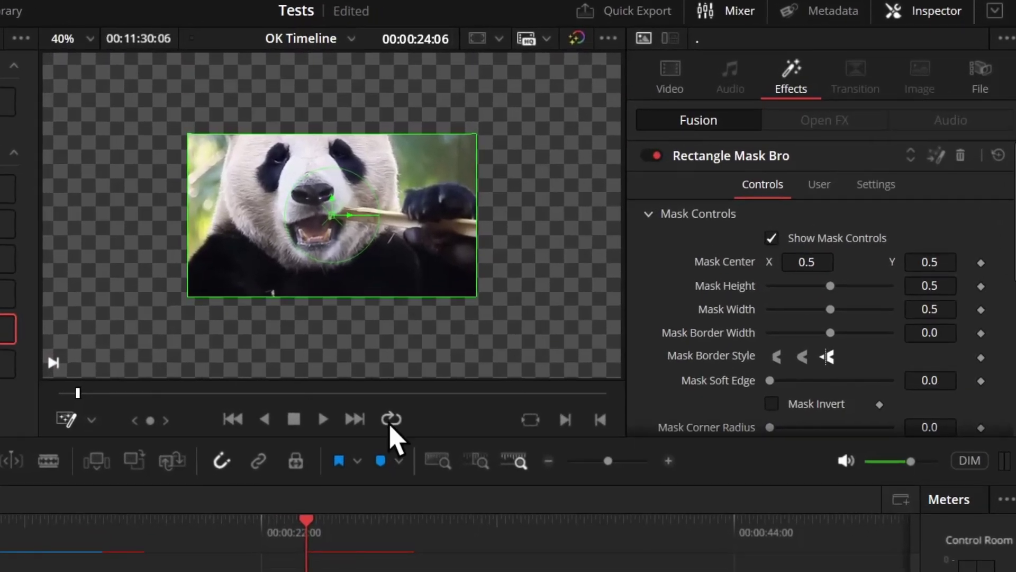
# Apply Gaussian Blur to the masked panda, lighten it and set separate horizontal and vertical strengths
pyautogui.scroll(-6, 683, 286)
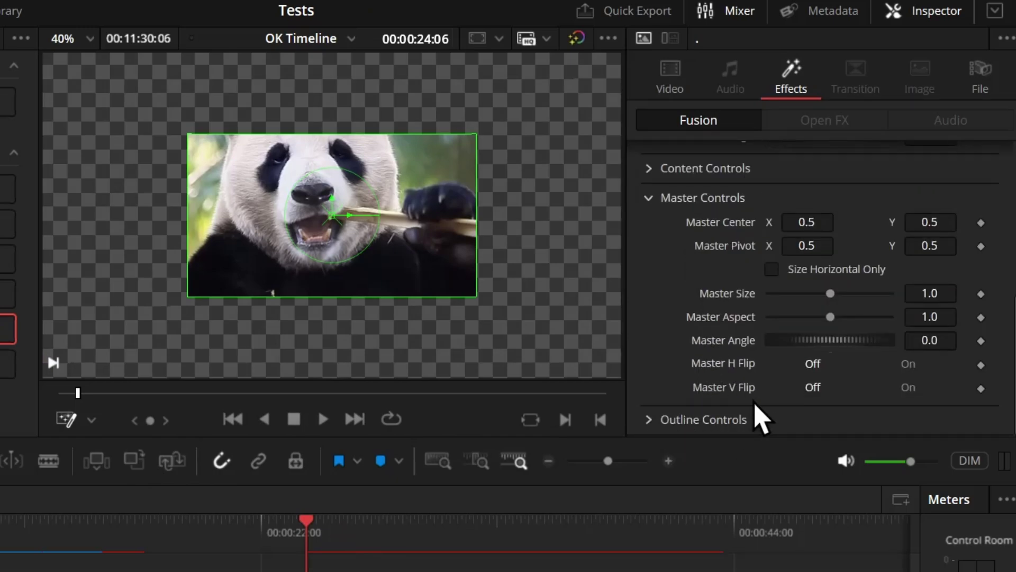
pyautogui.scroll(8, 762, 431)
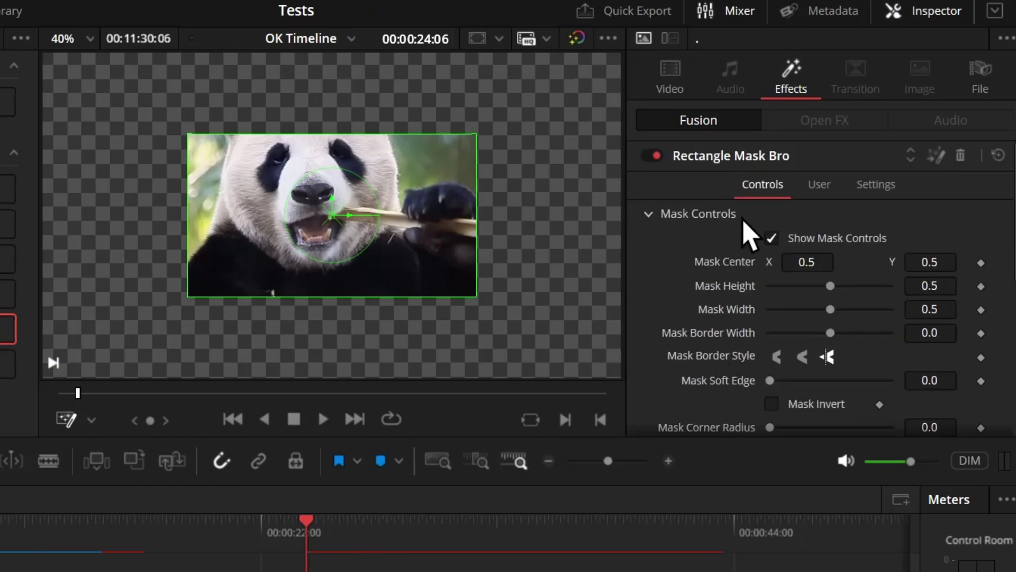
pyautogui.click(822, 185)
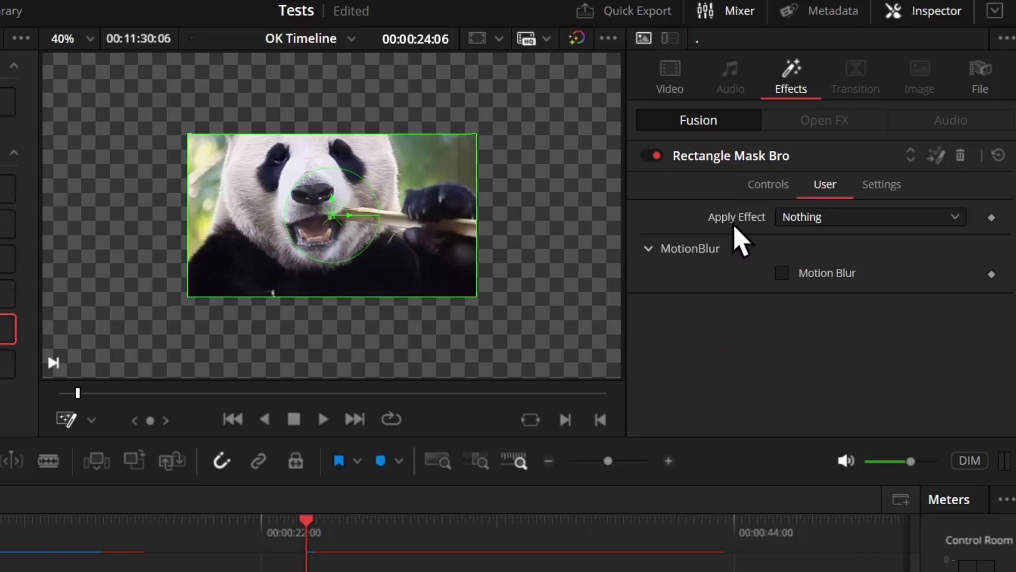
pyautogui.click(793, 218)
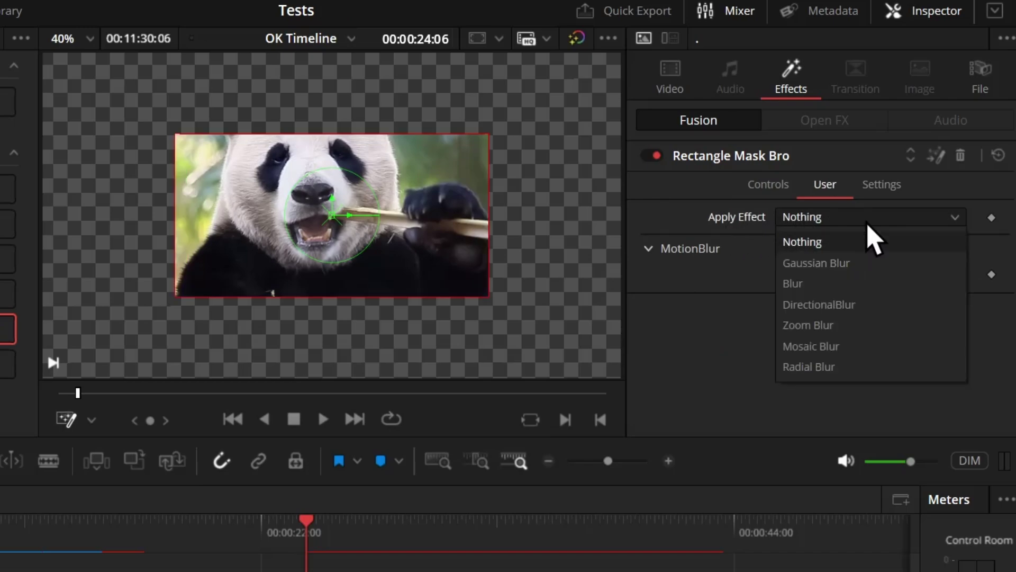
pyautogui.click(858, 264)
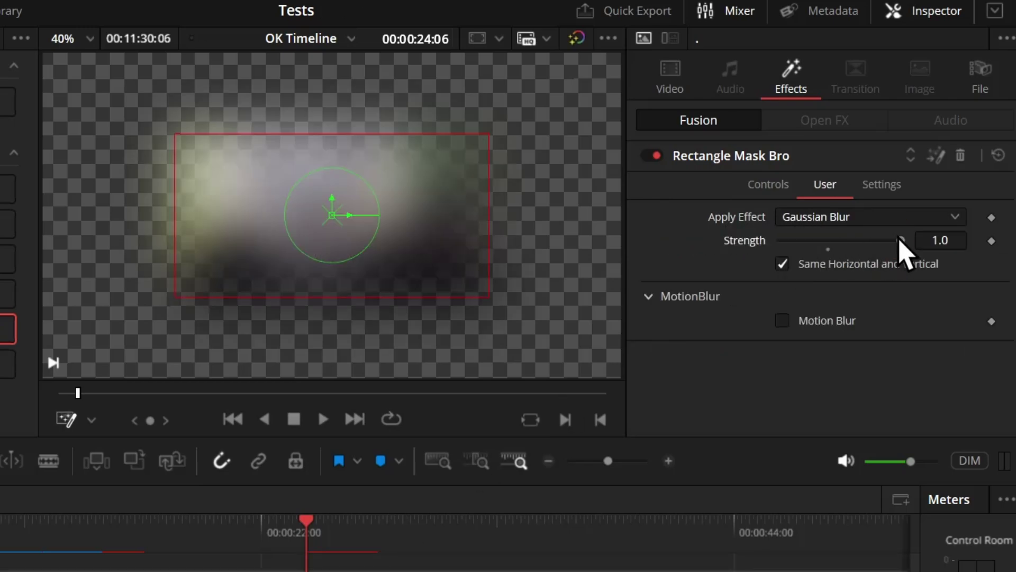
pyautogui.moveTo(903, 243); pyautogui.dragTo(854, 244)
pyautogui.click(801, 265)
# Switch the effect to Blur with a larger Blur Size, then to DirectionalBlur with higher strength
pyautogui.click(824, 217)
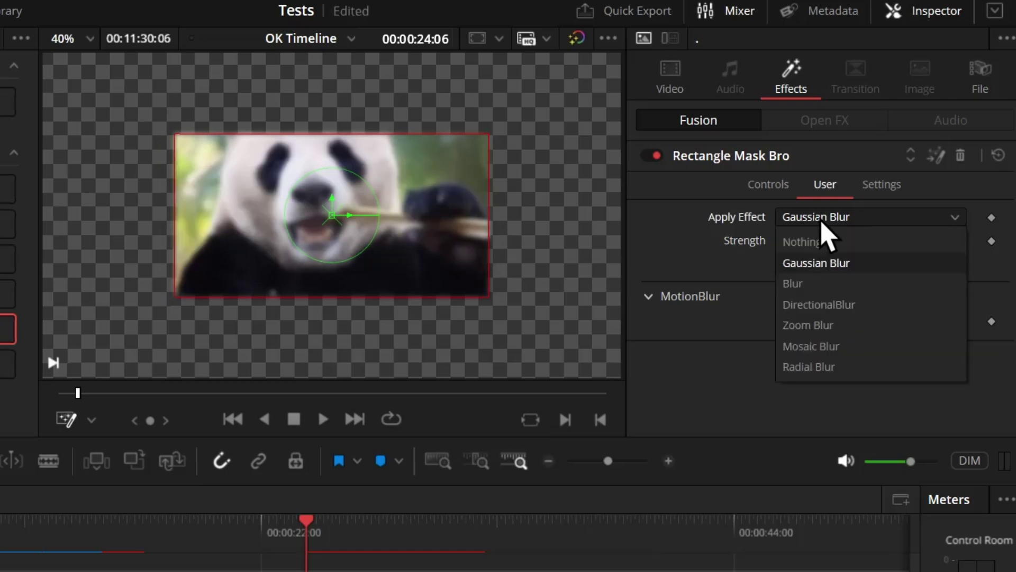
pyautogui.click(797, 283)
pyautogui.moveTo(791, 287); pyautogui.dragTo(840, 290)
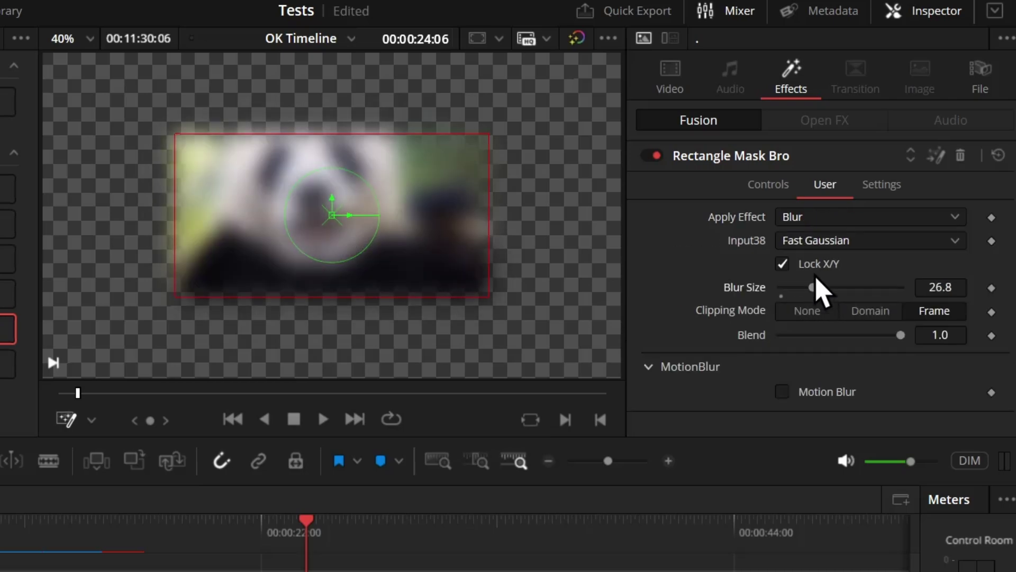
pyautogui.click(807, 219)
pyautogui.click(835, 309)
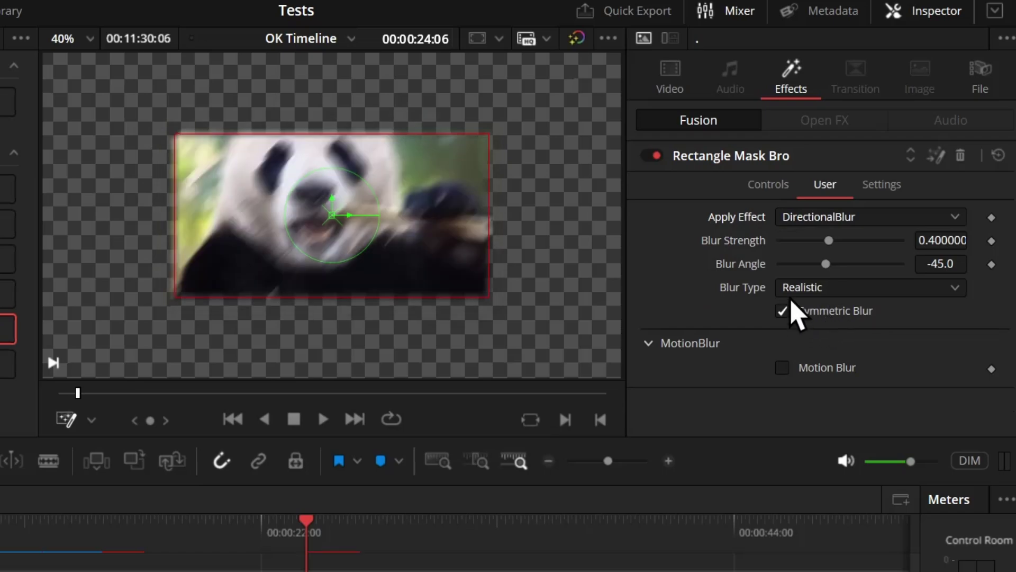
pyautogui.moveTo(829, 241); pyautogui.dragTo(863, 262)
# Try Radial Blur, then set Apply Effect to Nothing and enable Motion Blur (4 samples, 180.0 shutter)
pyautogui.click(847, 217)
pyautogui.click(835, 366)
pyautogui.hotkey('ctrl', 'z')
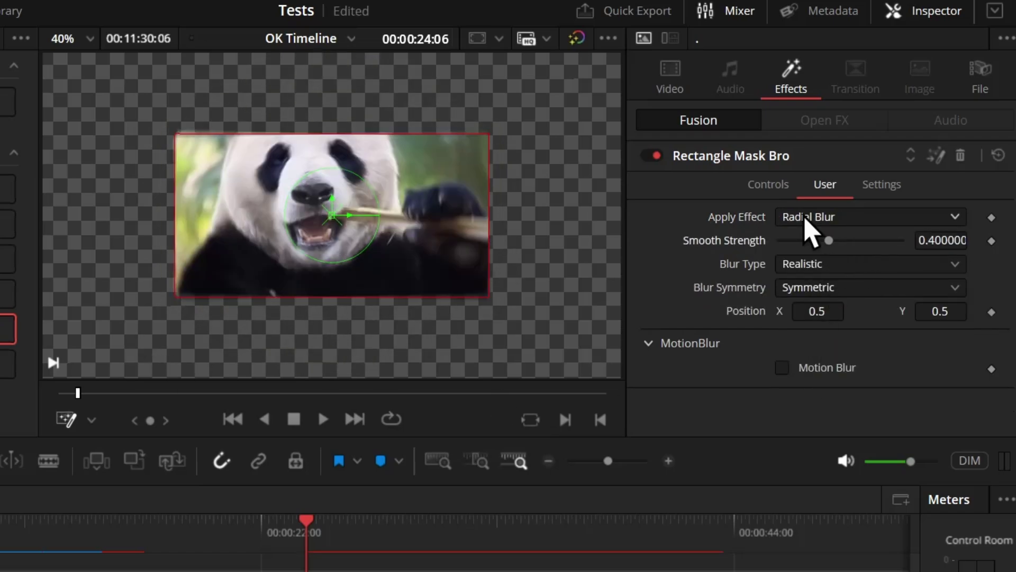
pyautogui.click(810, 218)
pyautogui.click(809, 241)
pyautogui.click(782, 274)
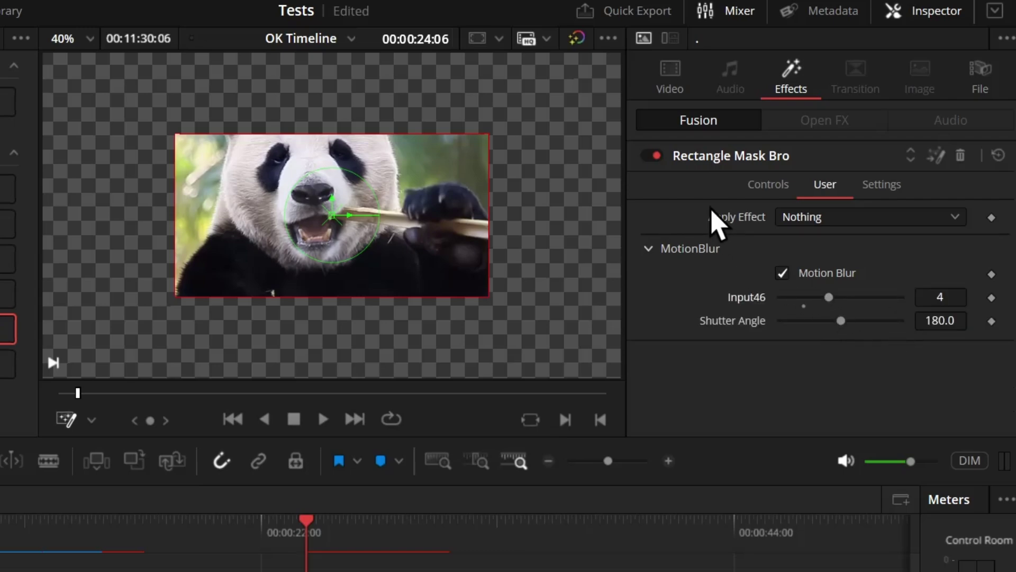
# Keyframe Master Center X sliding right and widen motion blur to Quality 8, 260.8 shutter angle
pyautogui.scroll(-5, 711, 220)
pyautogui.moveTo(815, 309); pyautogui.dragTo(873, 310)
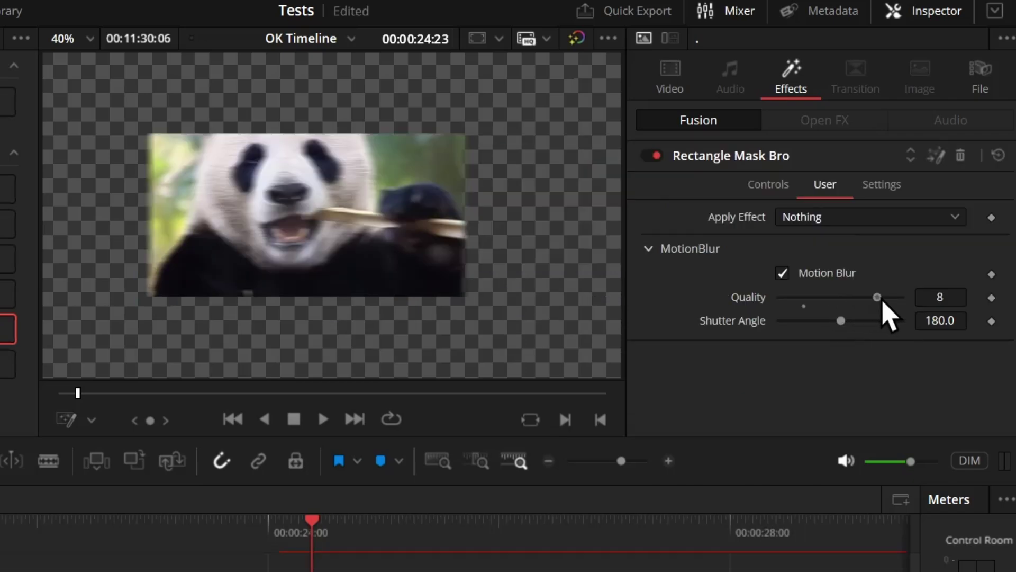
pyautogui.moveTo(840, 320); pyautogui.dragTo(867, 320)
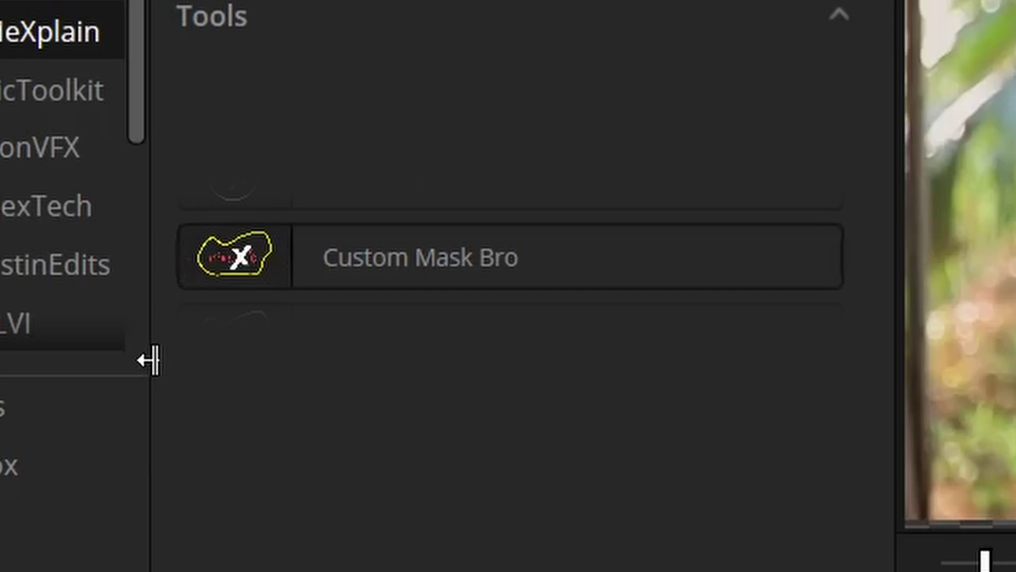
# Apply Custom Mask Bro to the V1 panda clip and draw a polygon mask around its head
pyautogui.click(460, 255)
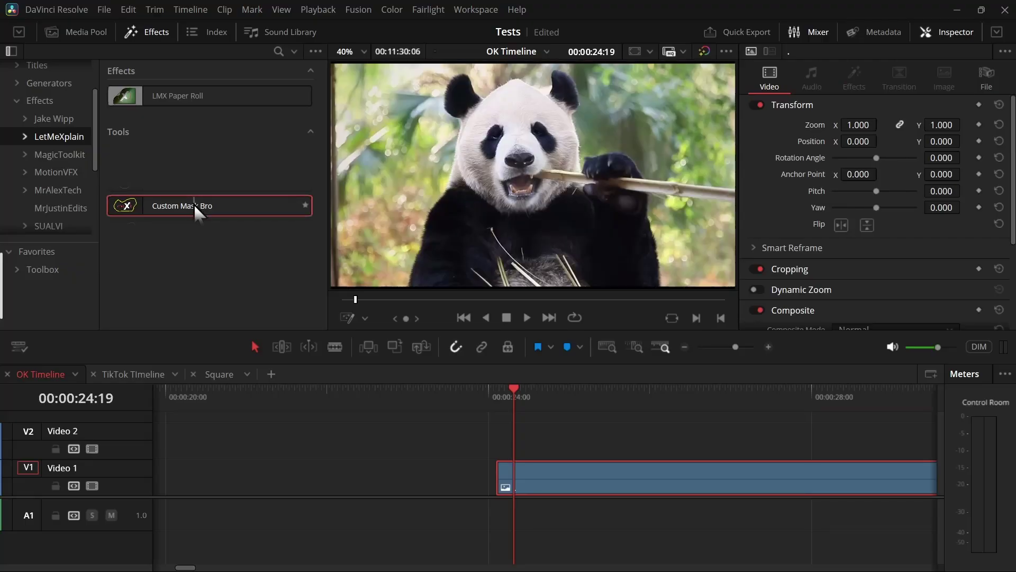
pyautogui.moveTo(196, 211); pyautogui.dragTo(581, 481)
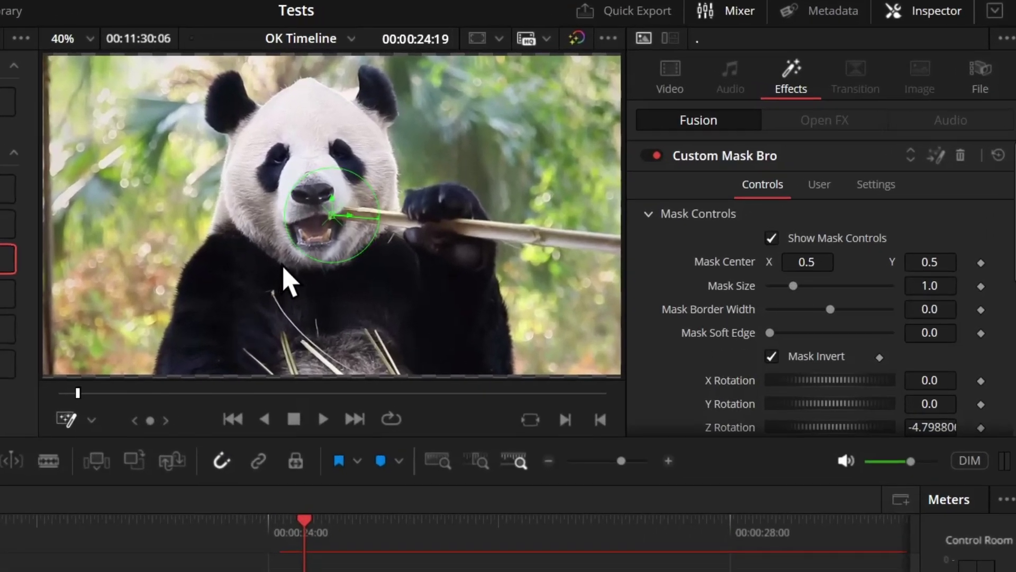
pyautogui.click(499, 209)
pyautogui.click(453, 170)
pyautogui.click(470, 112)
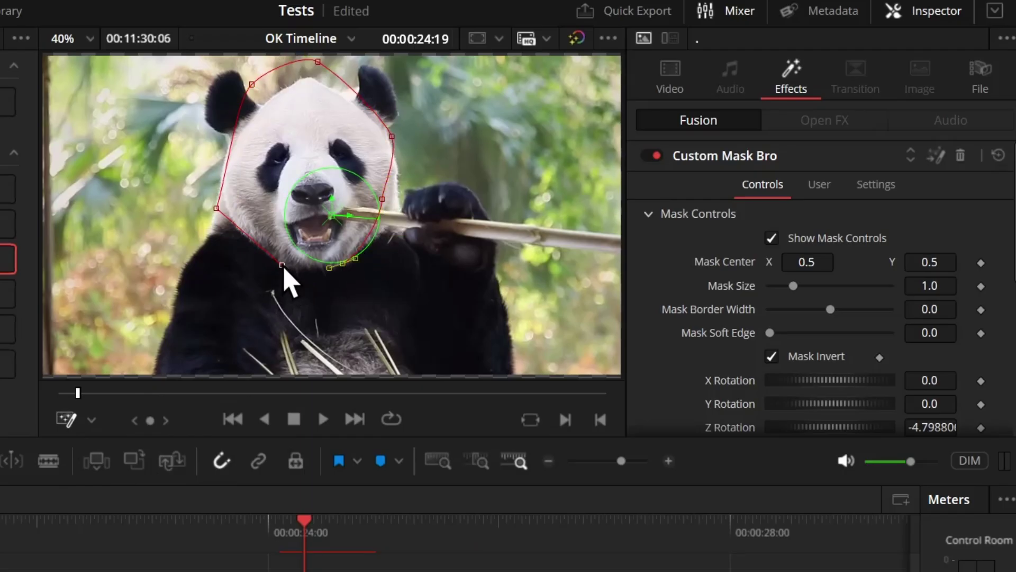
pyautogui.click(341, 263)
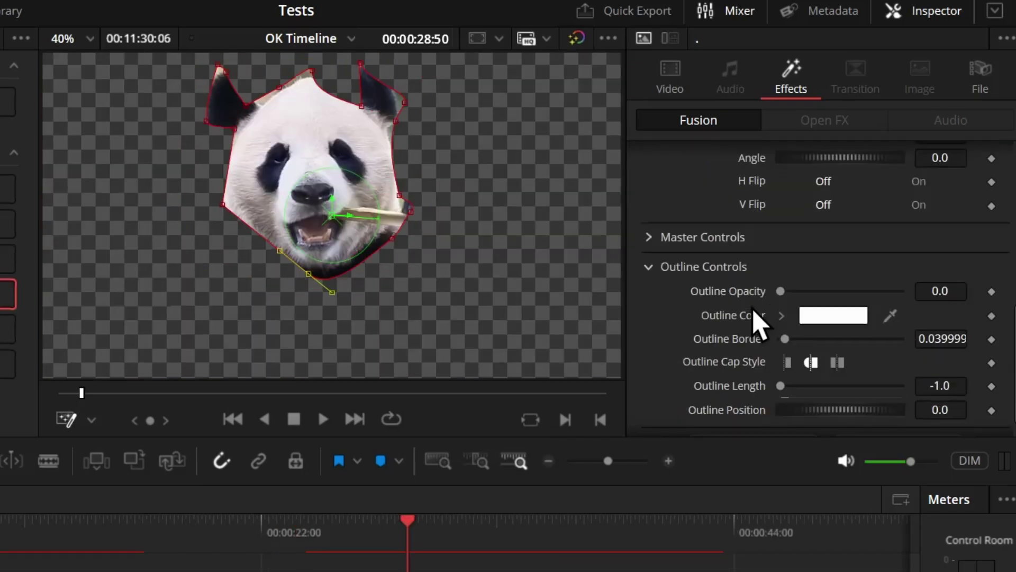
# Trace the head with a thin, fully opaque white outline, shortened and repositioned
pyautogui.scroll(-1, 757, 318)
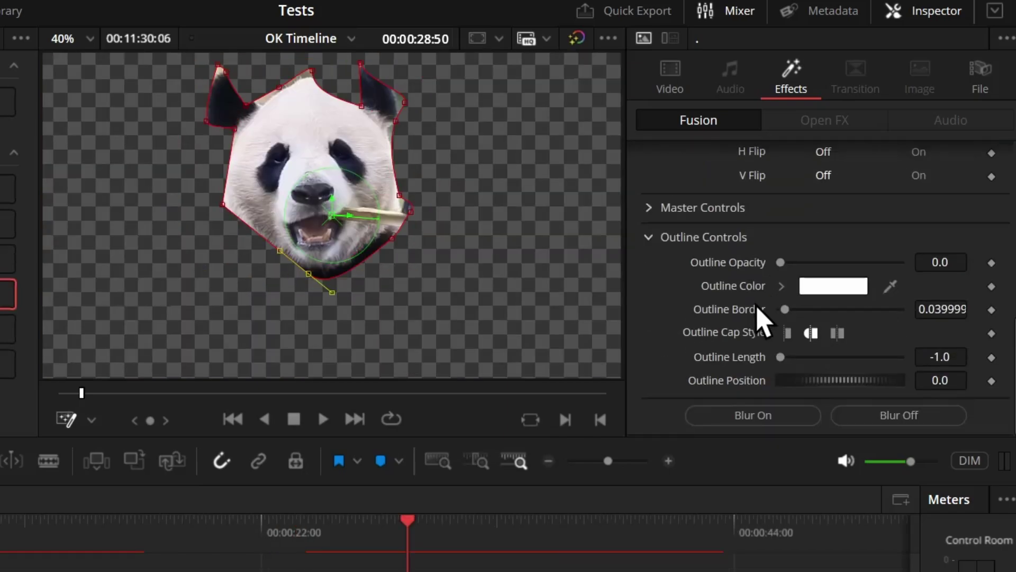
pyautogui.moveTo(781, 262); pyautogui.dragTo(934, 257)
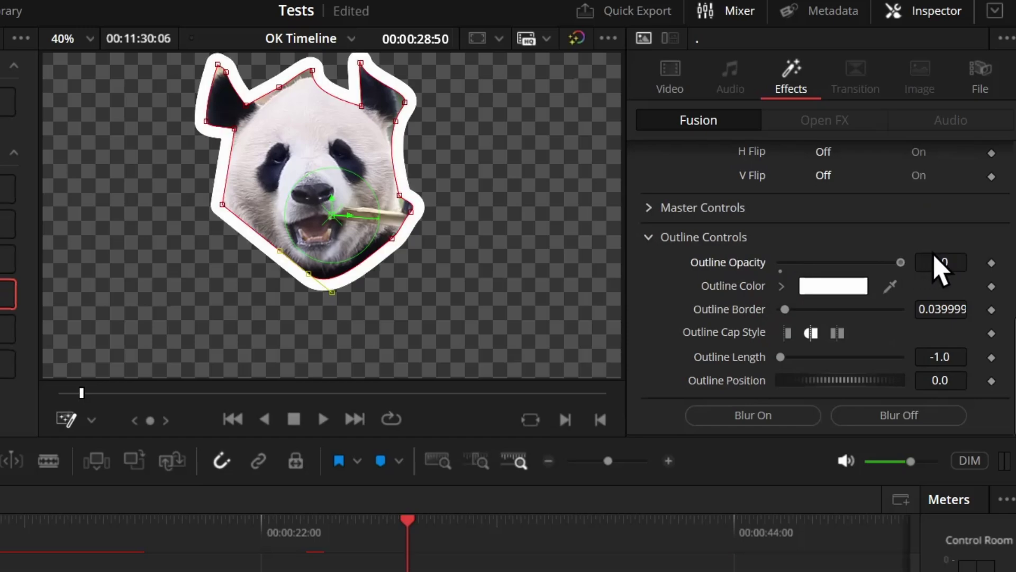
pyautogui.moveTo(793, 313); pyautogui.dragTo(783, 309)
pyautogui.moveTo(781, 356); pyautogui.dragTo(1015, 397)
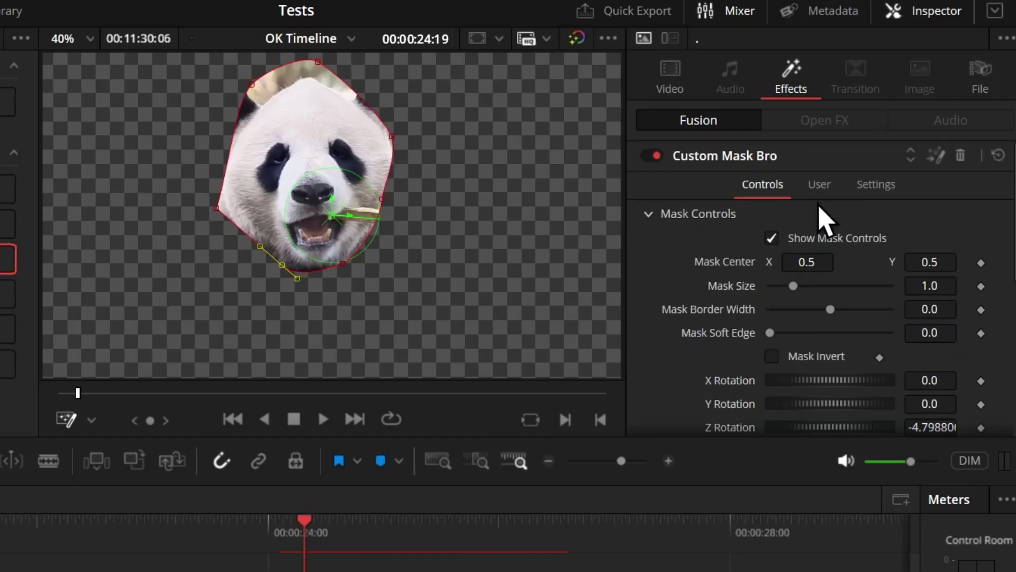
pyautogui.click(821, 188)
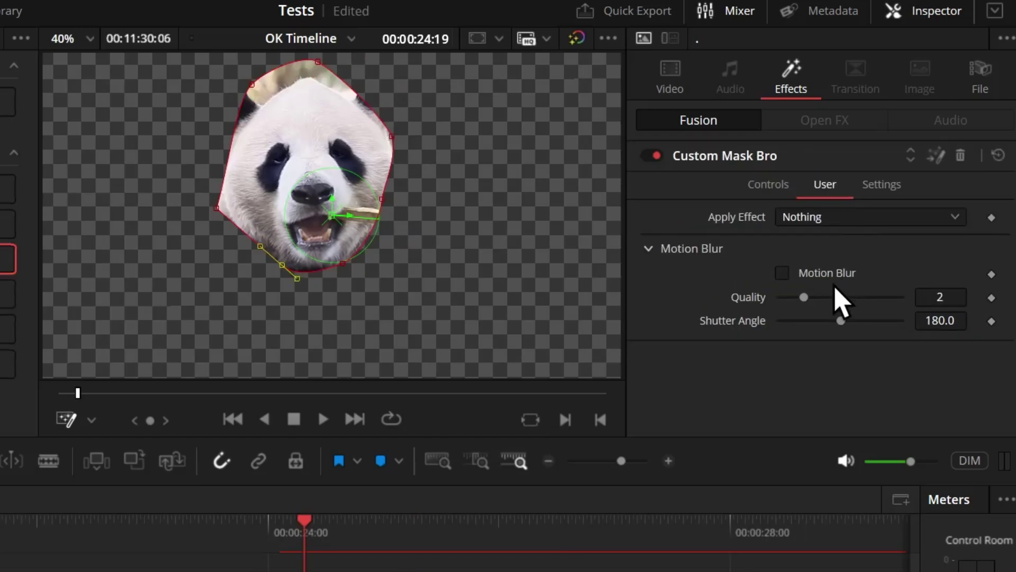
pyautogui.click(804, 274)
pyautogui.click(804, 274)
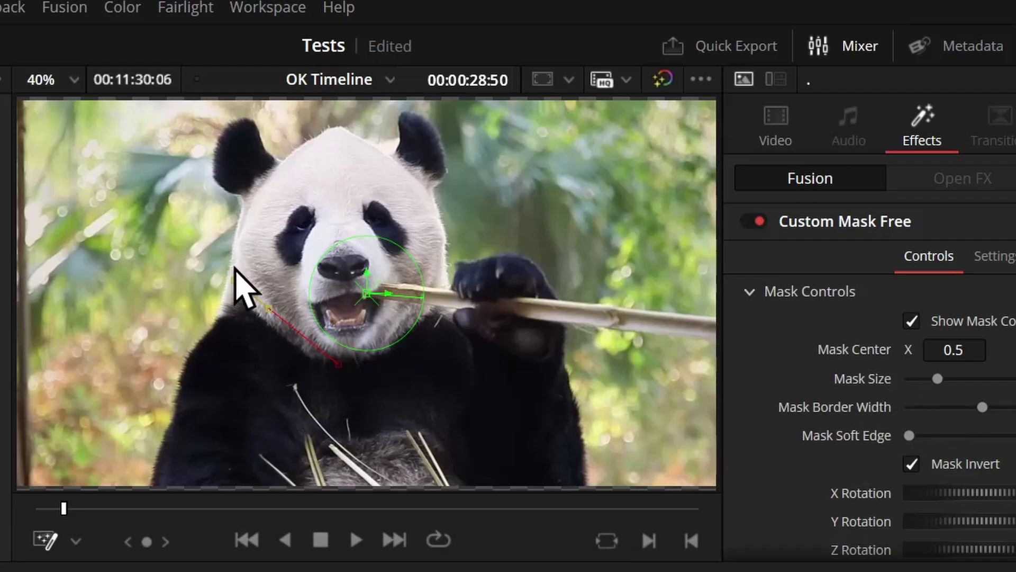
# Place Custom Mask Free points around the panda's left ear and along the top of its head
pyautogui.click(234, 279)
pyautogui.click(249, 188)
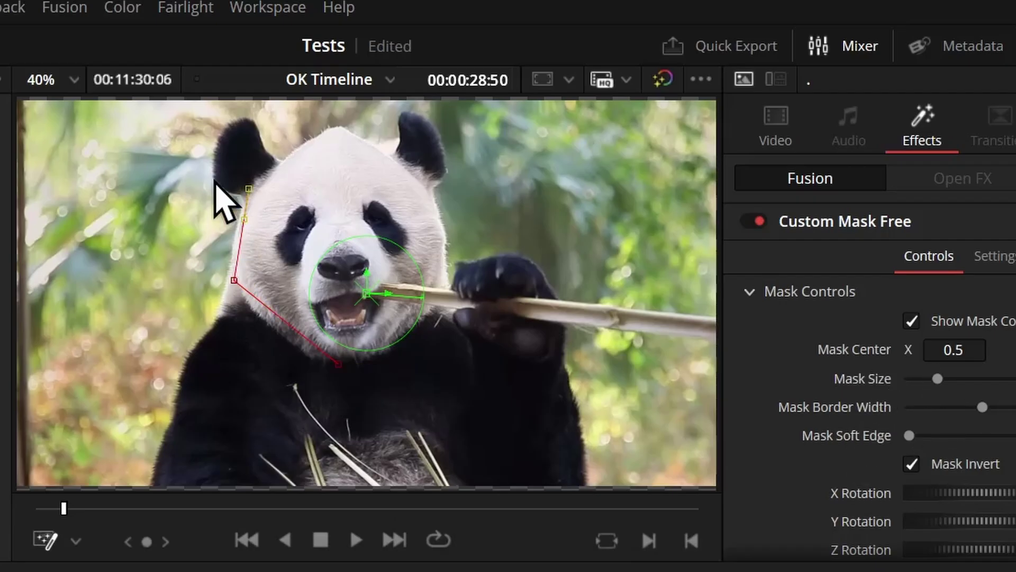
pyautogui.click(215, 179)
pyautogui.click(229, 111)
pyautogui.click(239, 119)
pyautogui.click(263, 159)
pyautogui.click(303, 138)
pyautogui.click(343, 117)
# Continue the mask points around the right ear, down the right cheek and near the bamboo
pyautogui.click(402, 160)
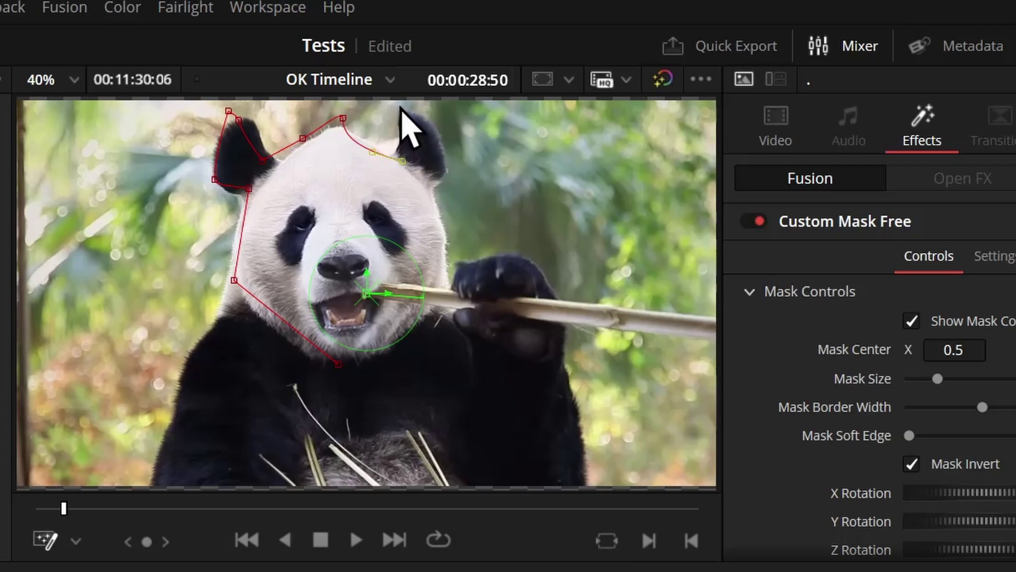
pyautogui.click(401, 109)
pyautogui.click(456, 156)
pyautogui.click(443, 179)
pyautogui.click(448, 269)
pyautogui.click(462, 289)
pyautogui.click(430, 329)
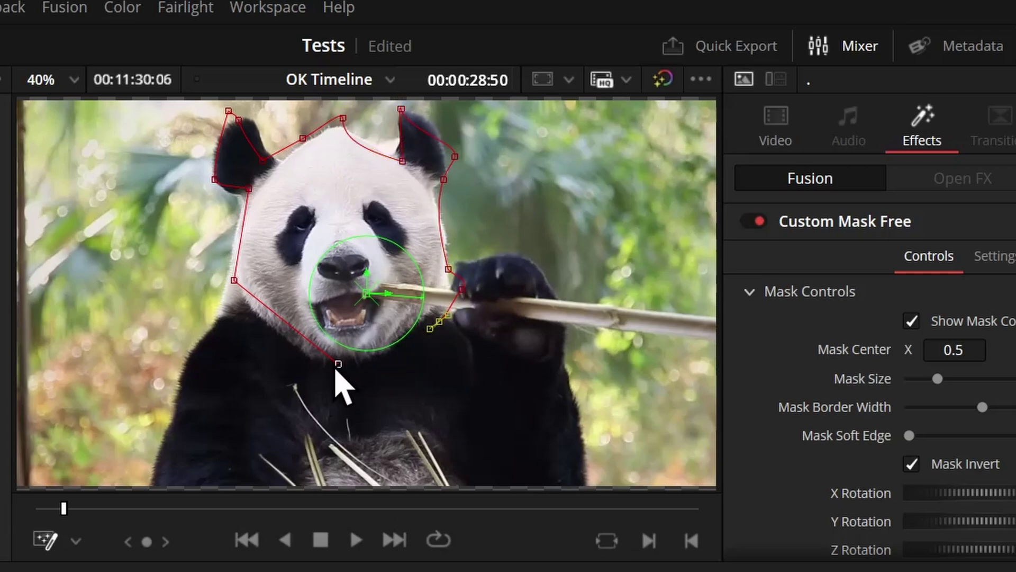